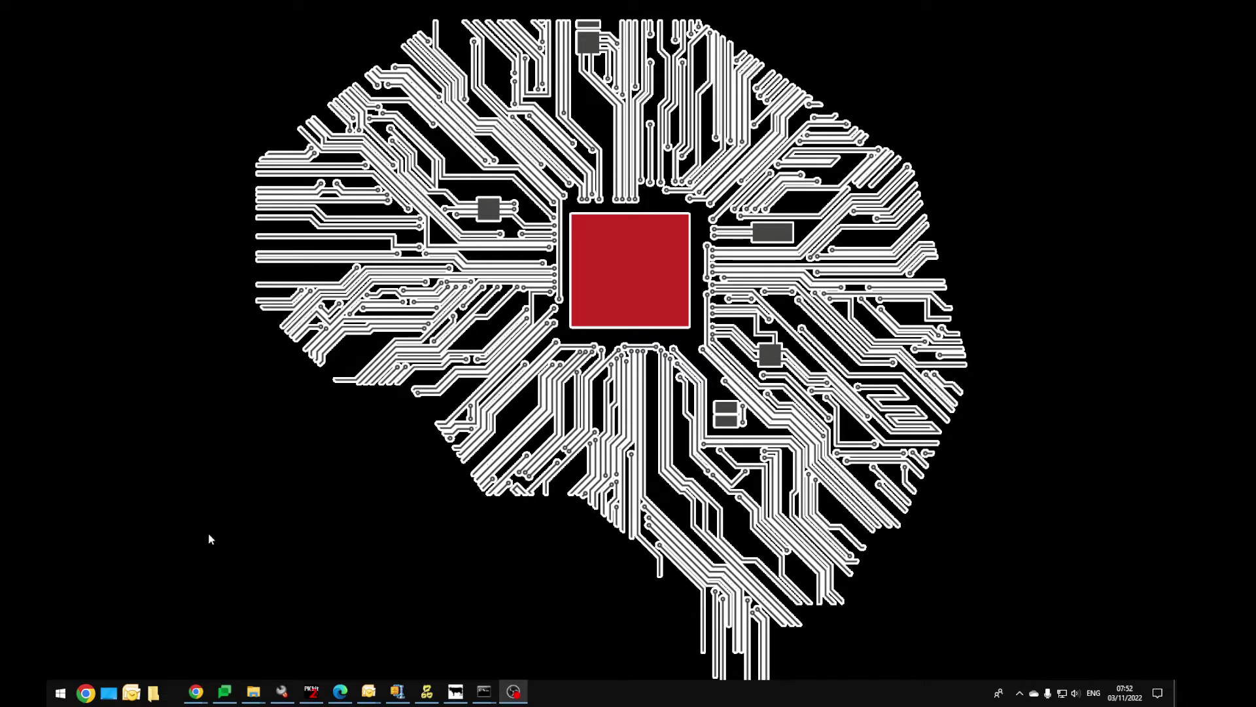
Open PICkit3Plus, change the connected PICkit 3 programmer to MPLAB mode, and let the application exit.
click(60, 697)
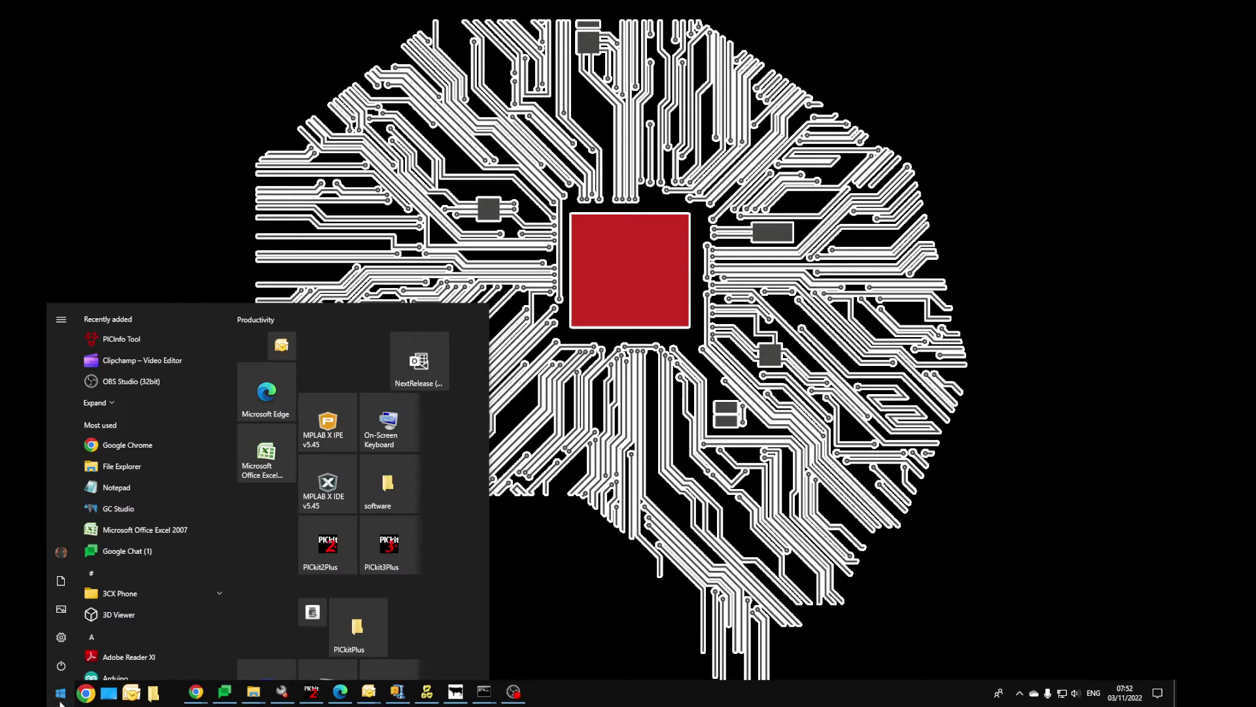
click(397, 541)
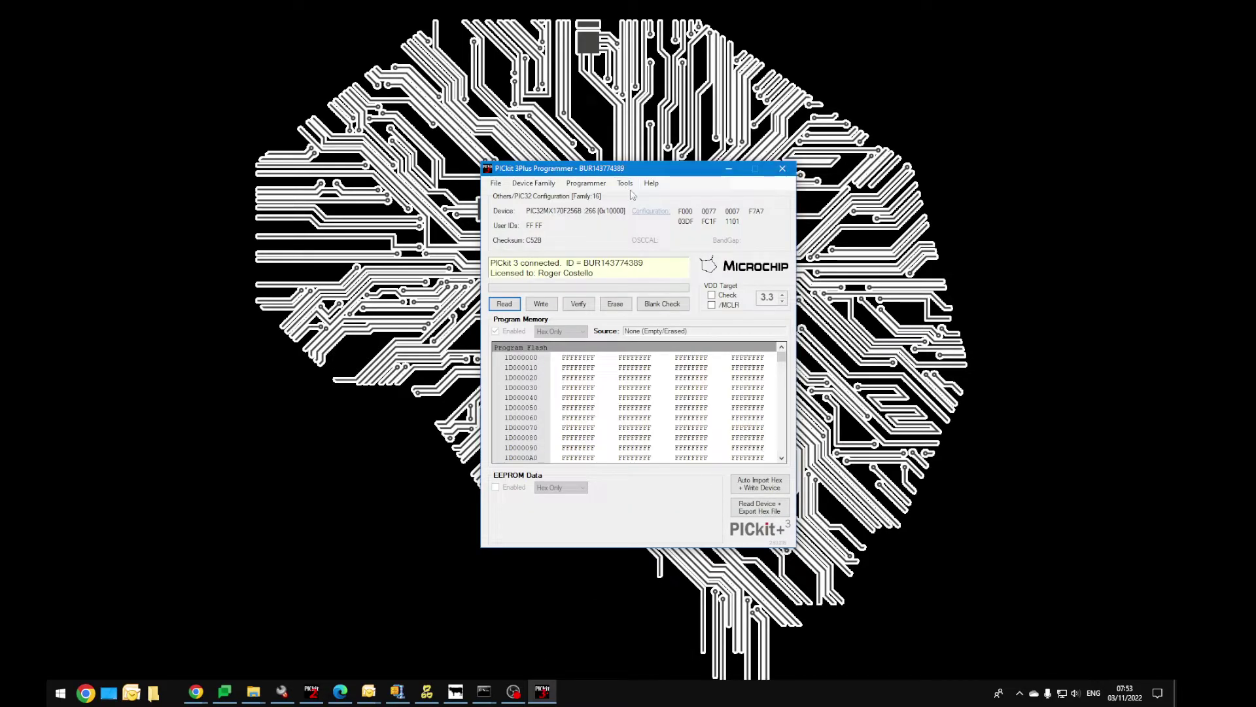
drag(545, 172, 551, 135)
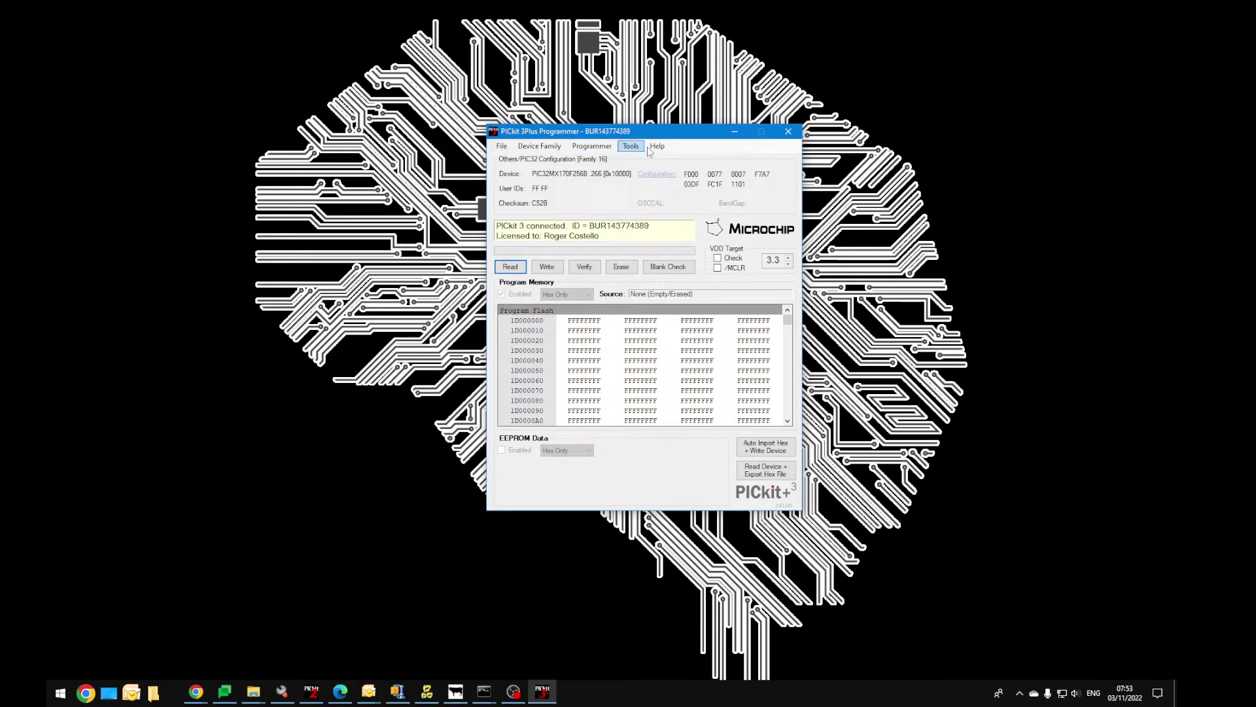
click(631, 146)
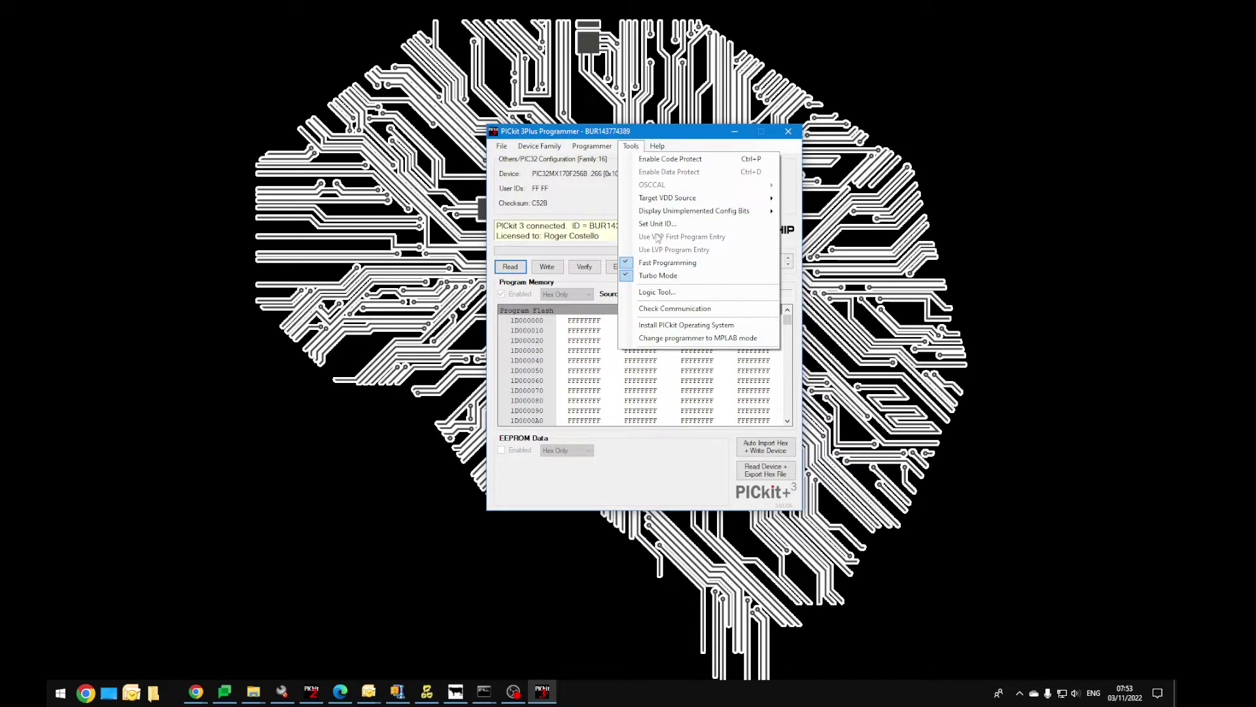
click(681, 339)
click(653, 411)
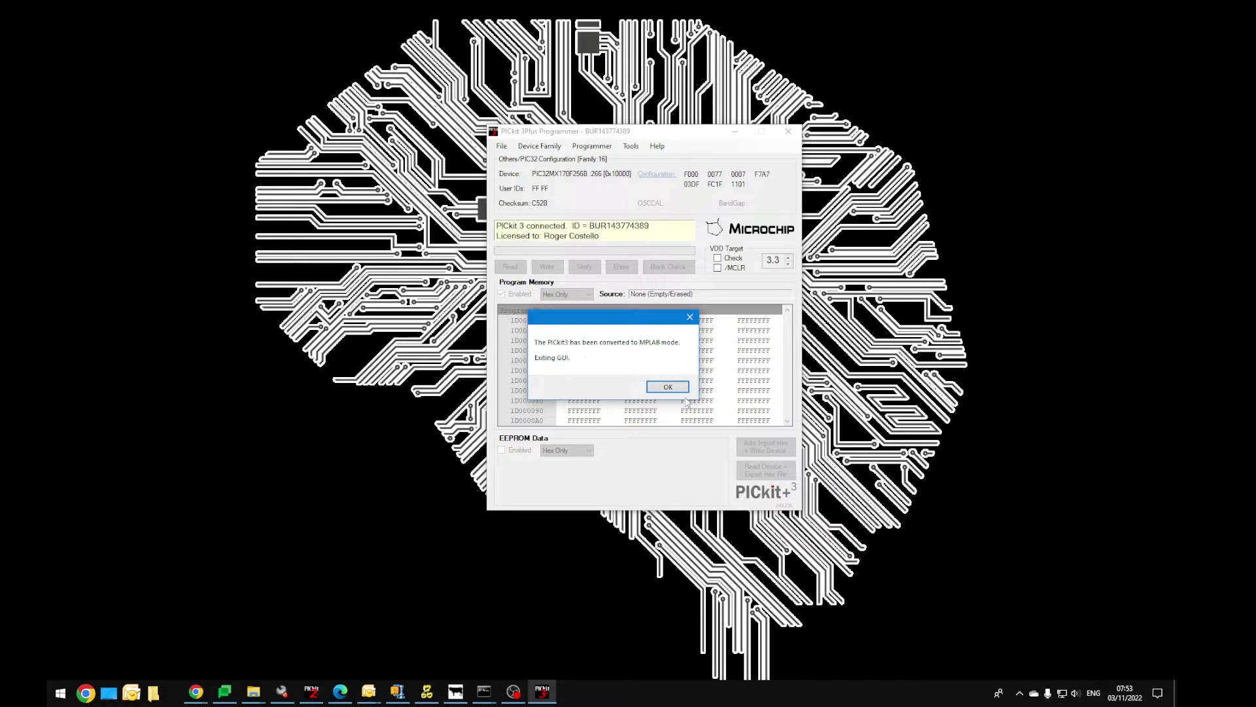
click(674, 391)
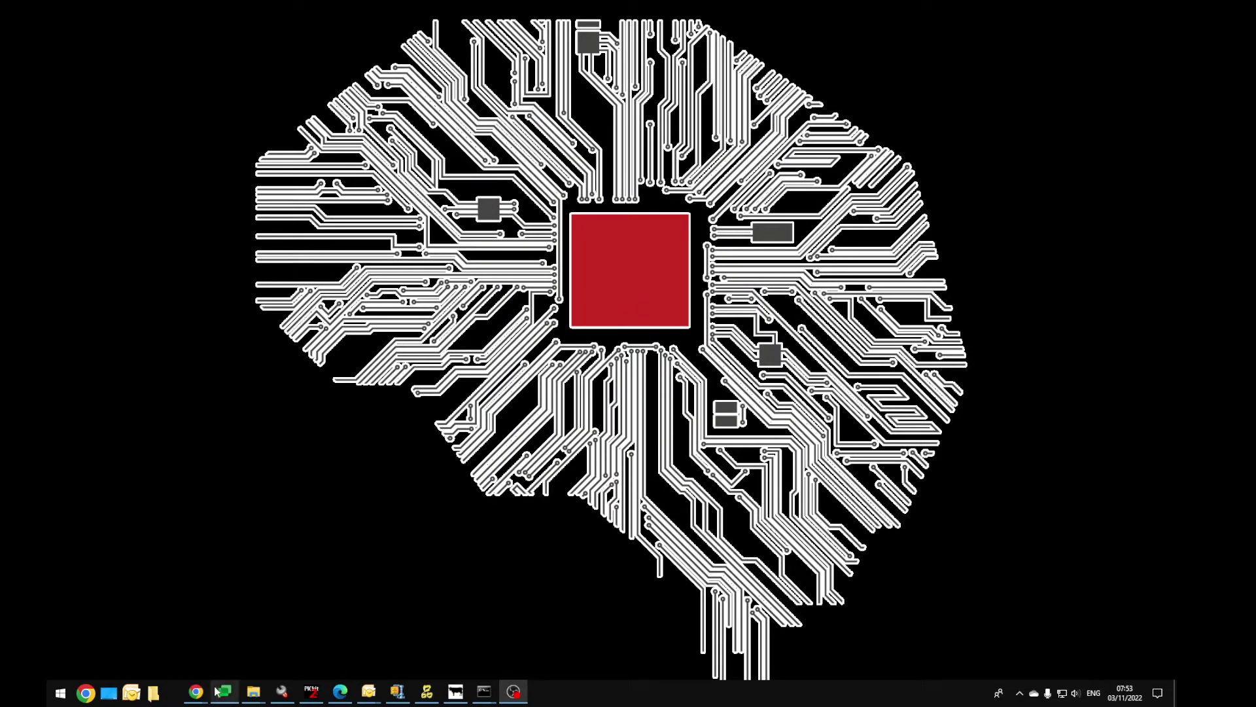
Review the Installing MPLAB IPE instructions on the Microchip Developer Help site in Chrome, including the installation options and application selection.
mouse_move(206, 694)
click(269, 640)
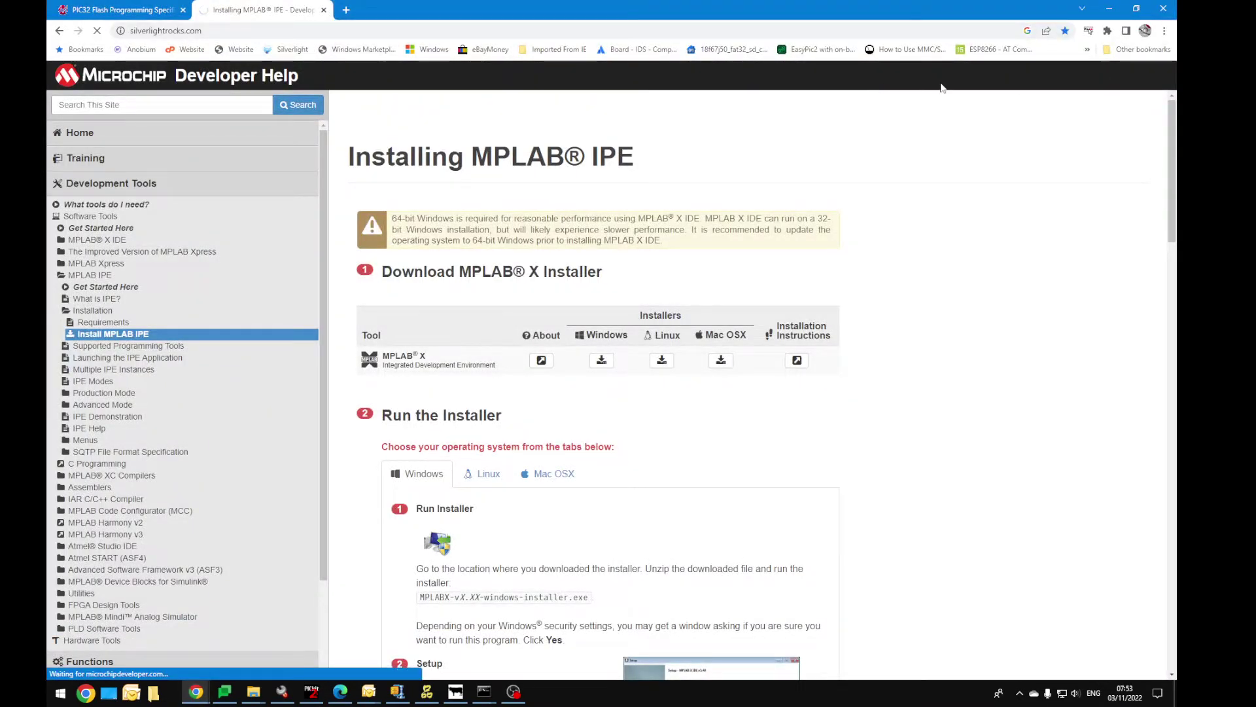
click(489, 29)
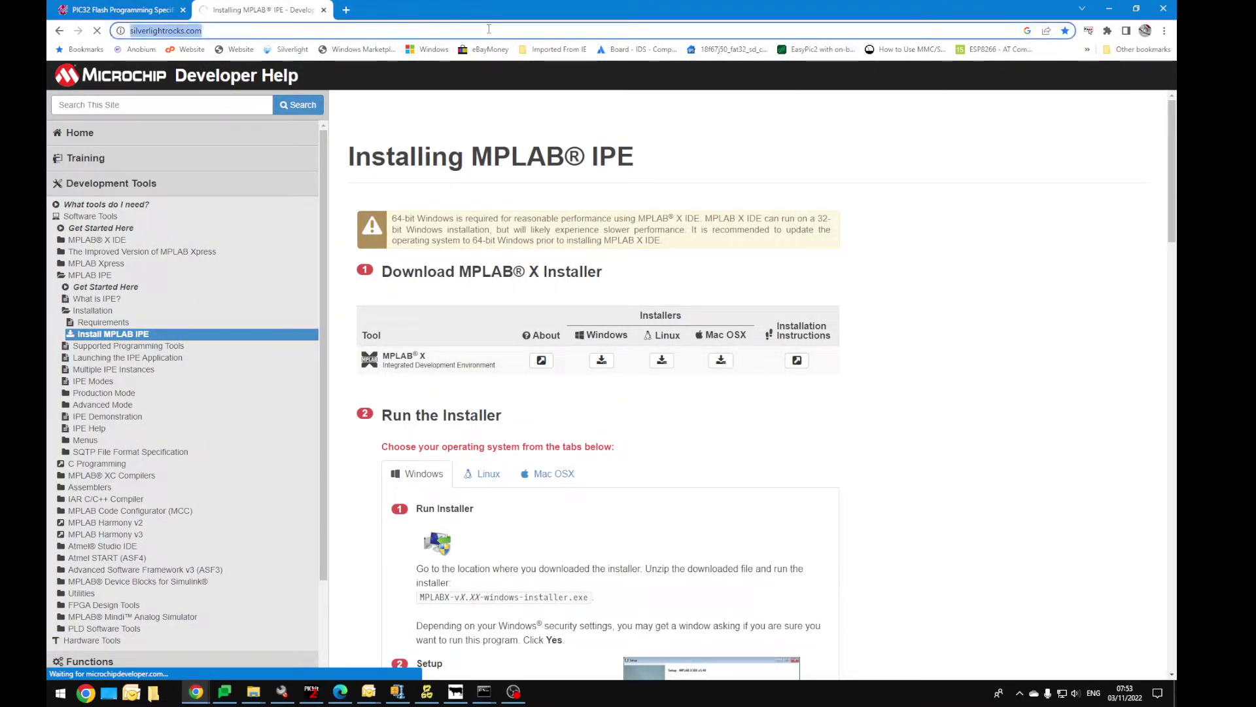
click(59, 30)
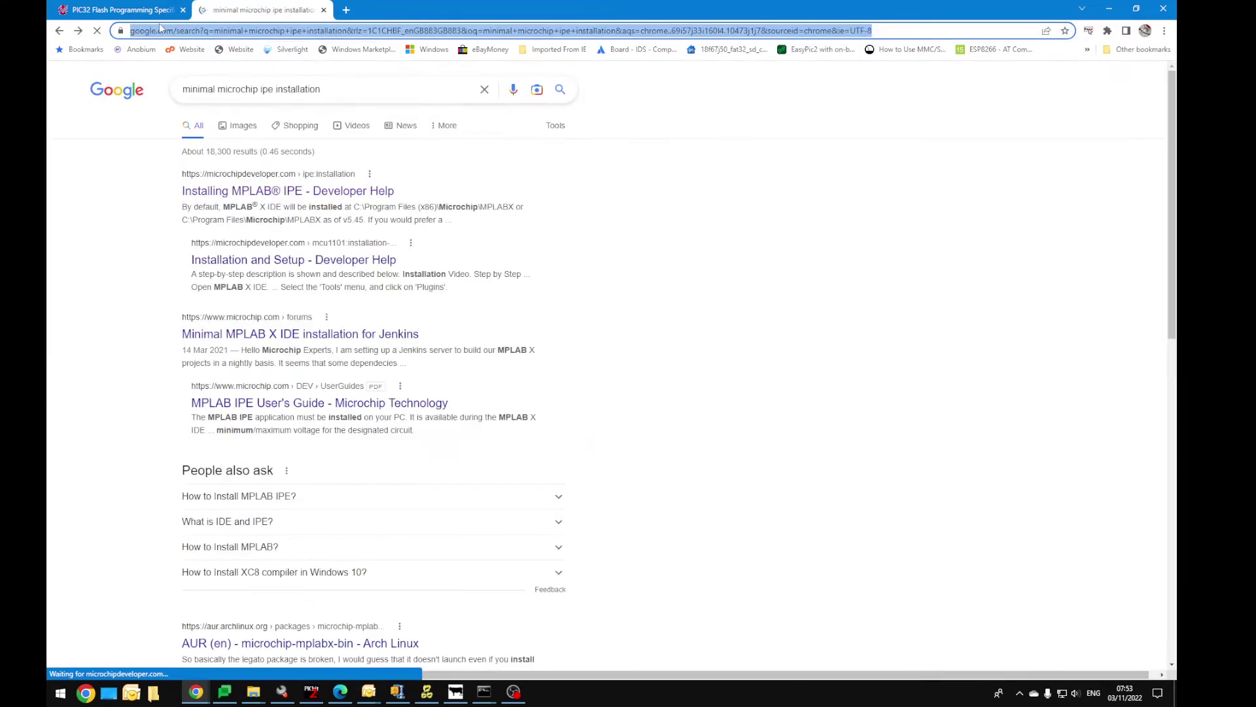
click(77, 30)
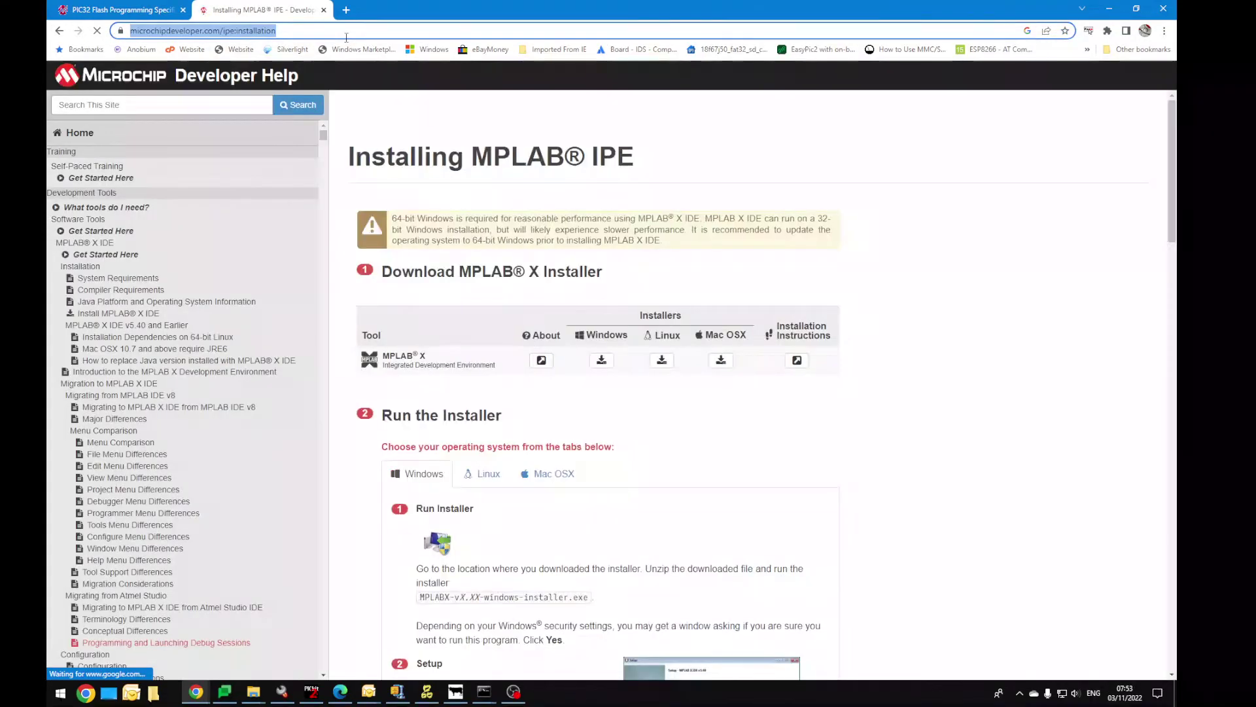
scroll(646, 281, down, 15)
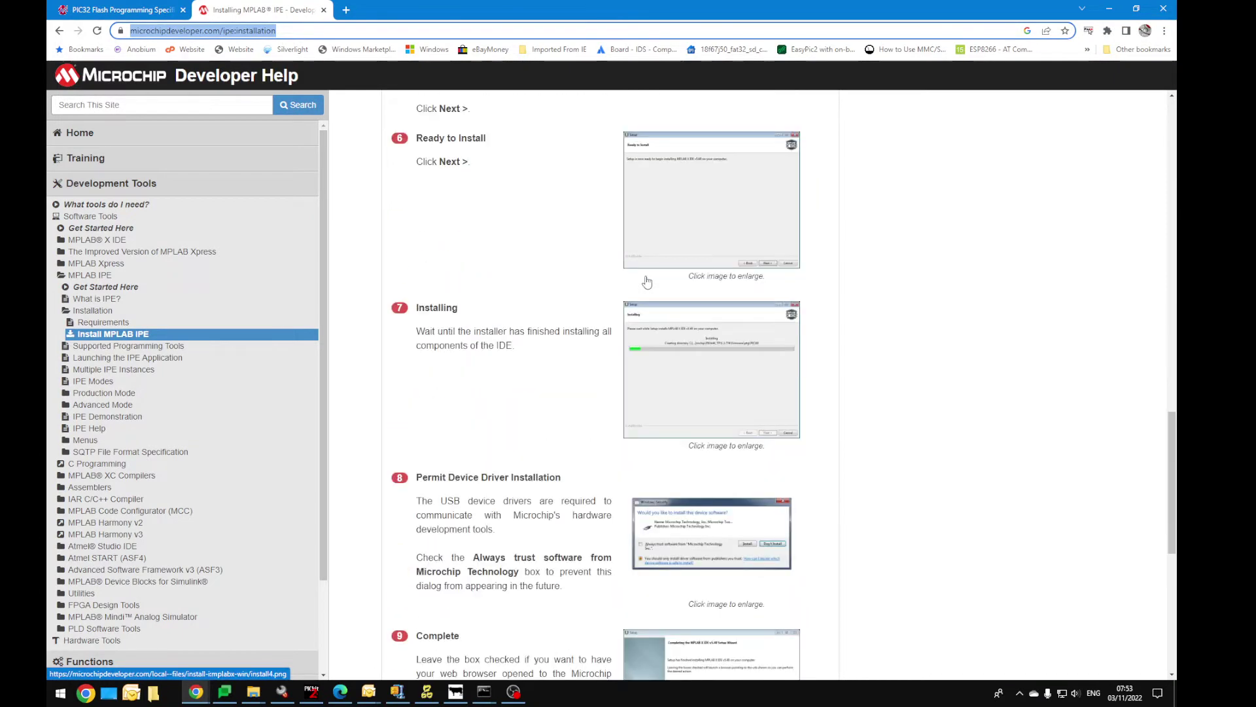
scroll(647, 281, down, 7)
scroll(647, 282, up, 15)
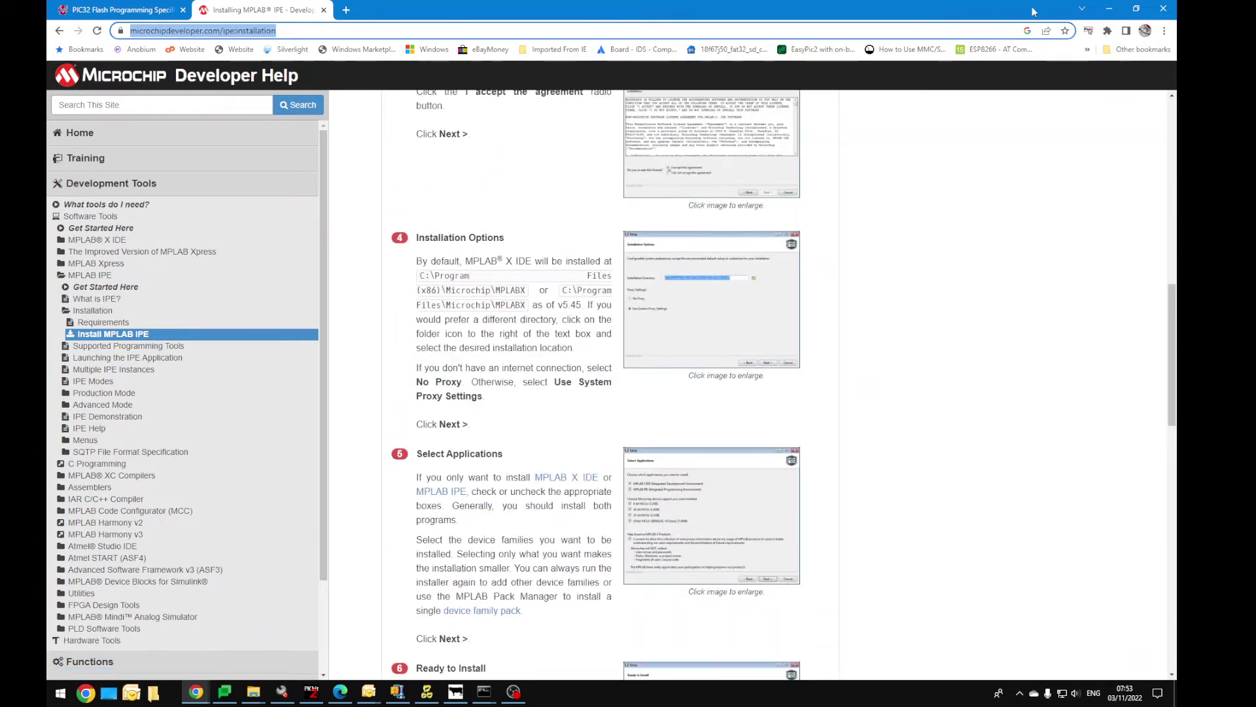
click(1105, 8)
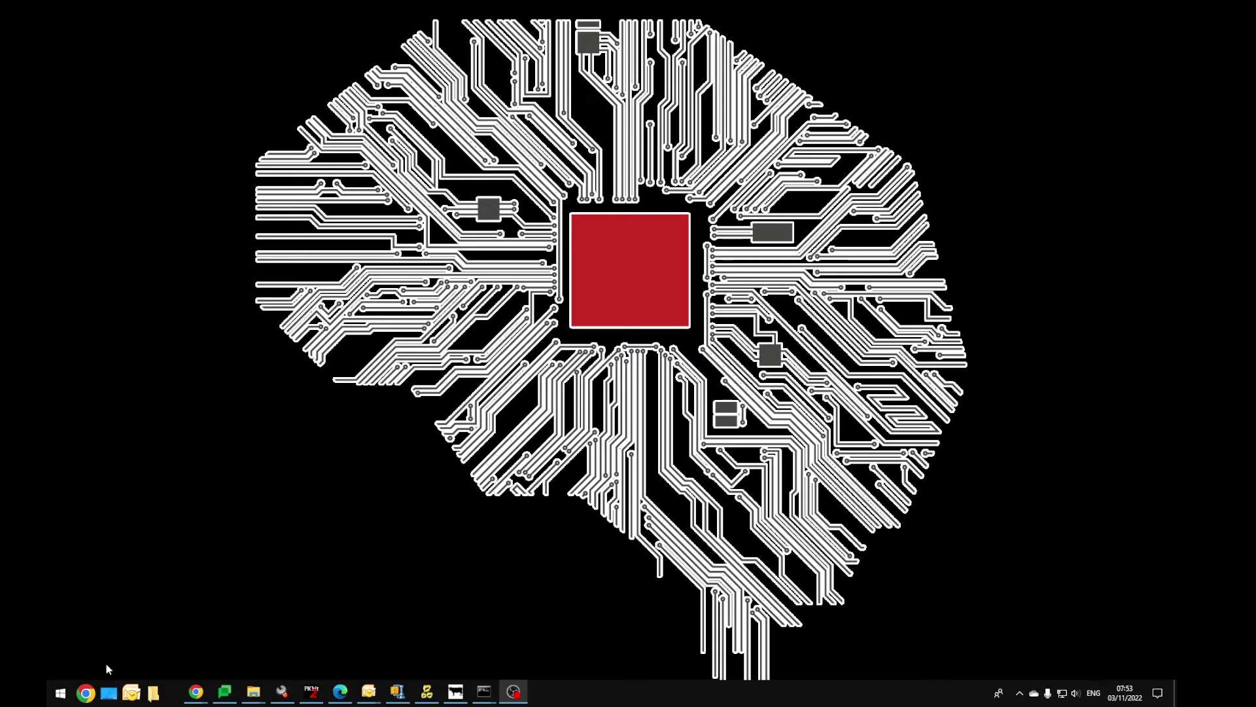
Launch MPLAB X IPE v6.00 and connect to the PIC32MX170F256B through the PICkit3 tool.
click(61, 691)
text(ipe)
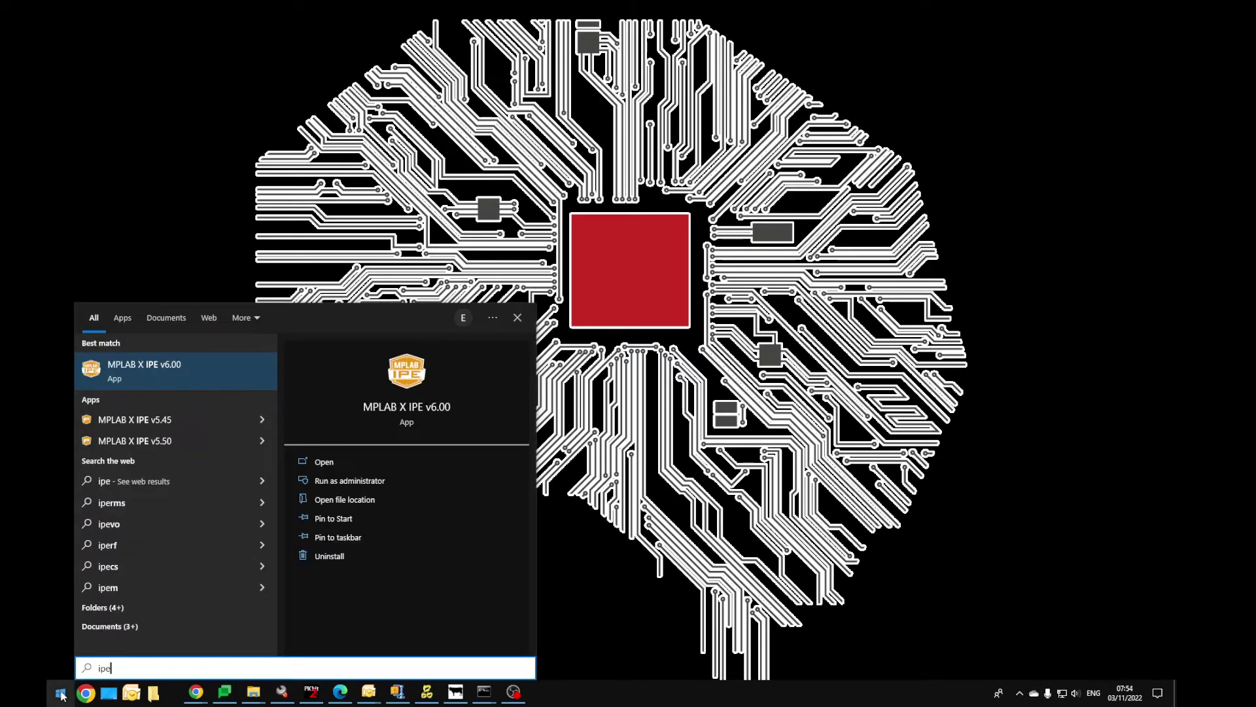
key(Return)
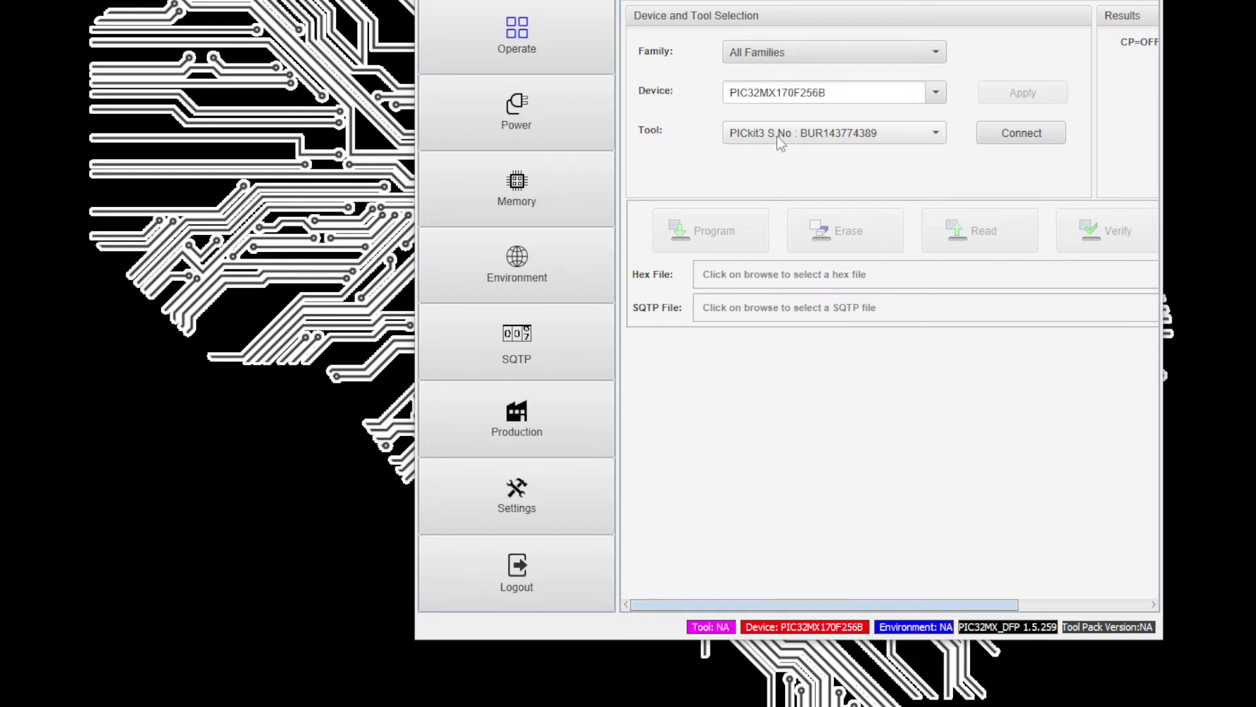
click(991, 136)
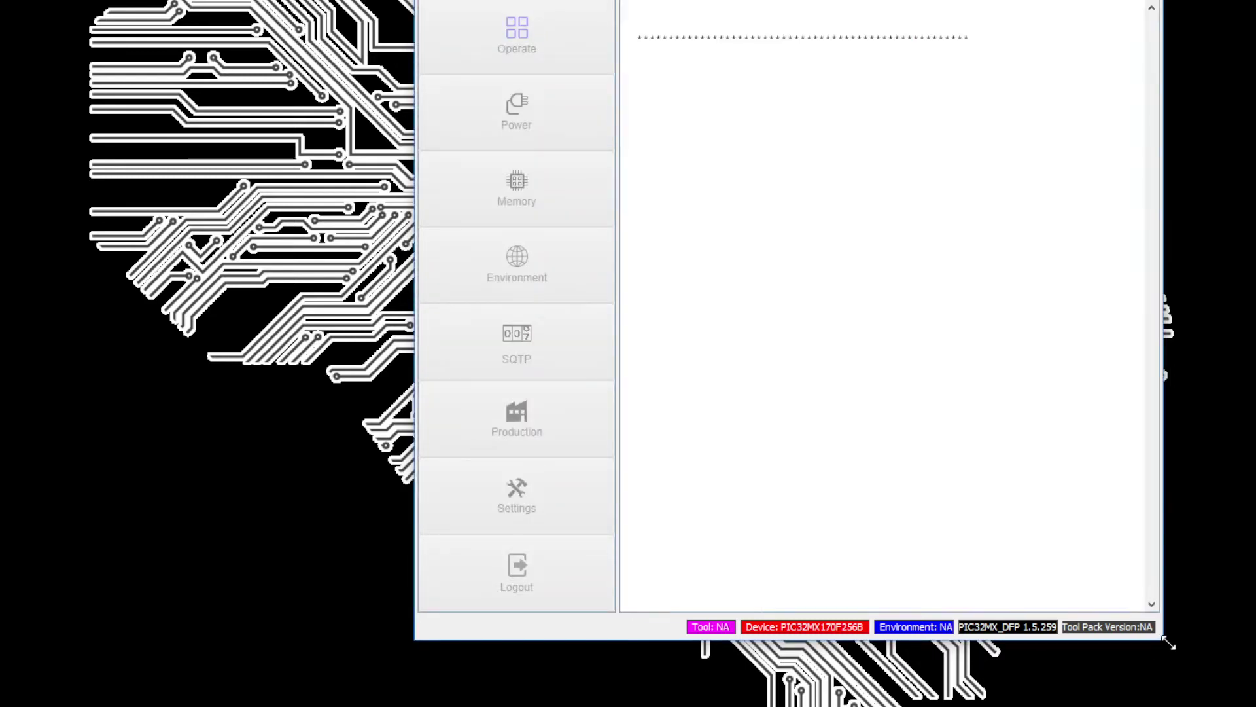
drag(1163, 639, 1255, 628)
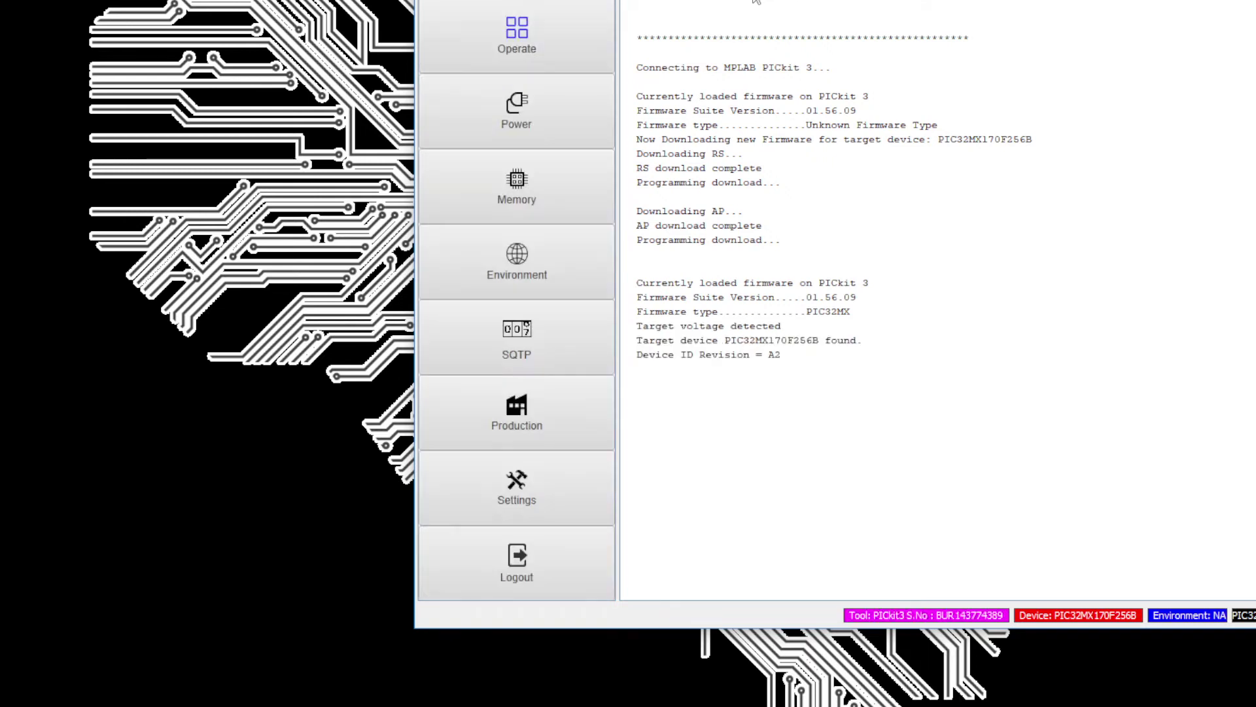
double_click(771, 340)
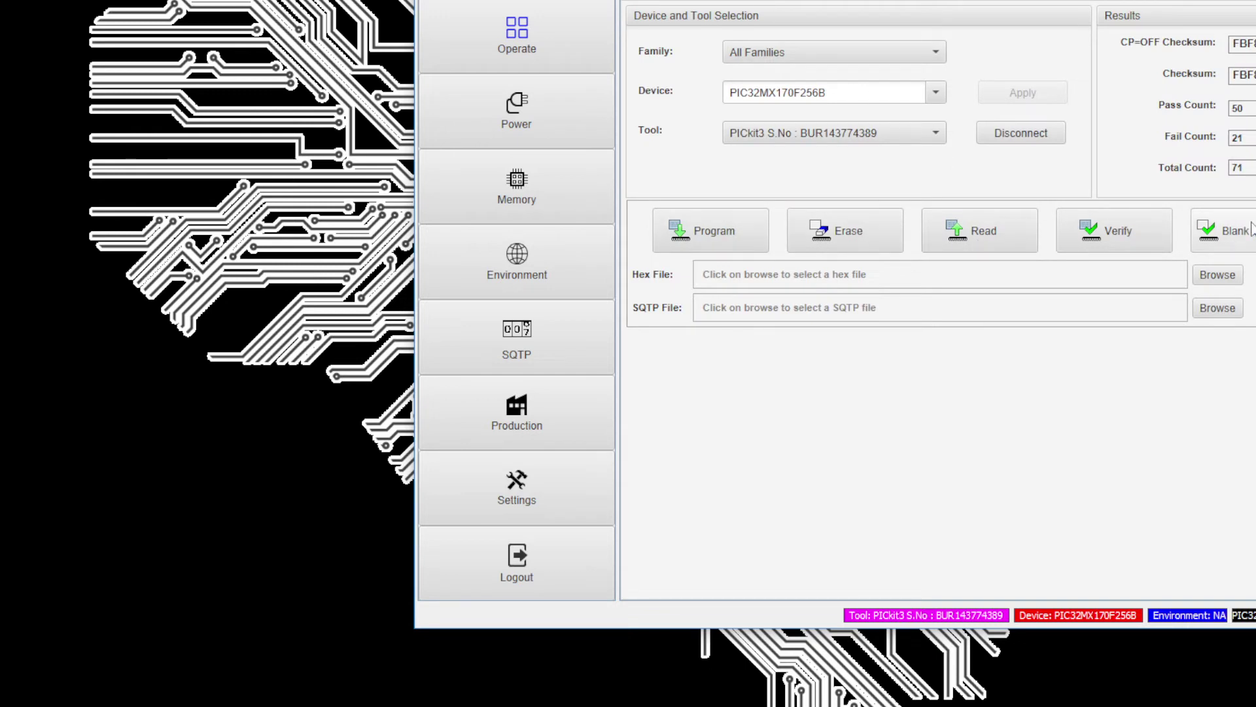
Load Micromite_V5.05.05.hex from the Downloads folder as the hex file and program the device with it.
click(1219, 275)
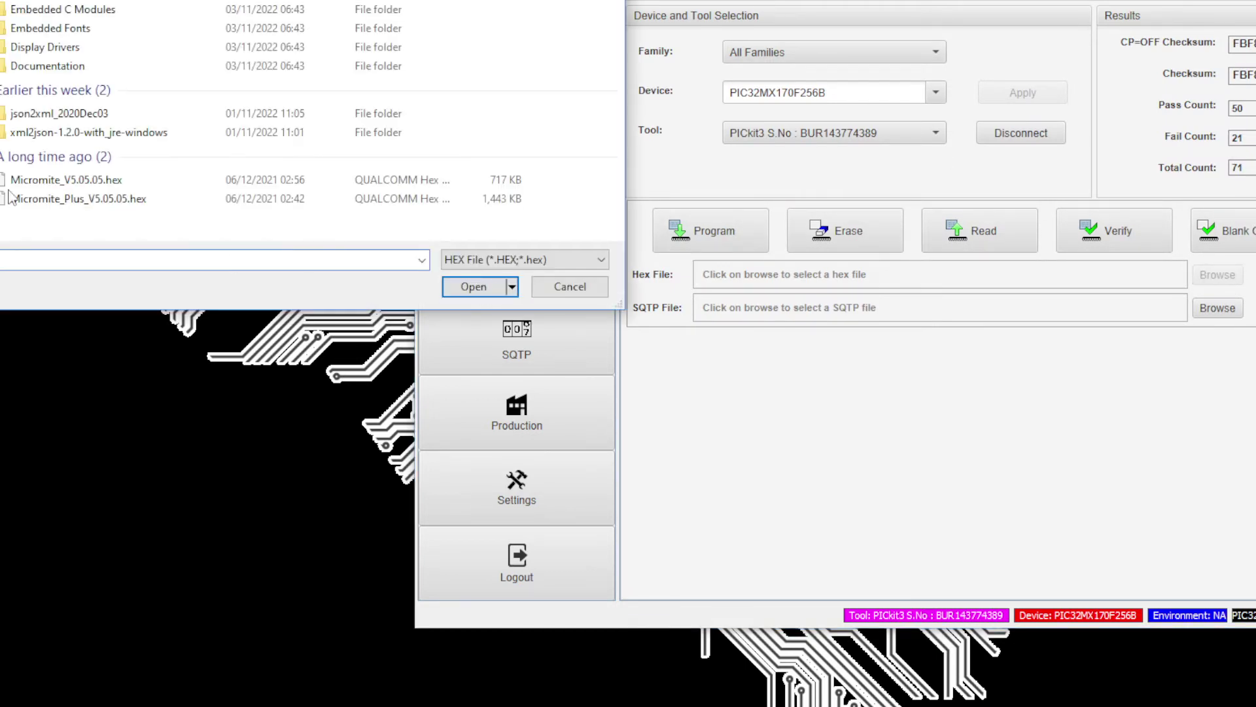
double_click(74, 182)
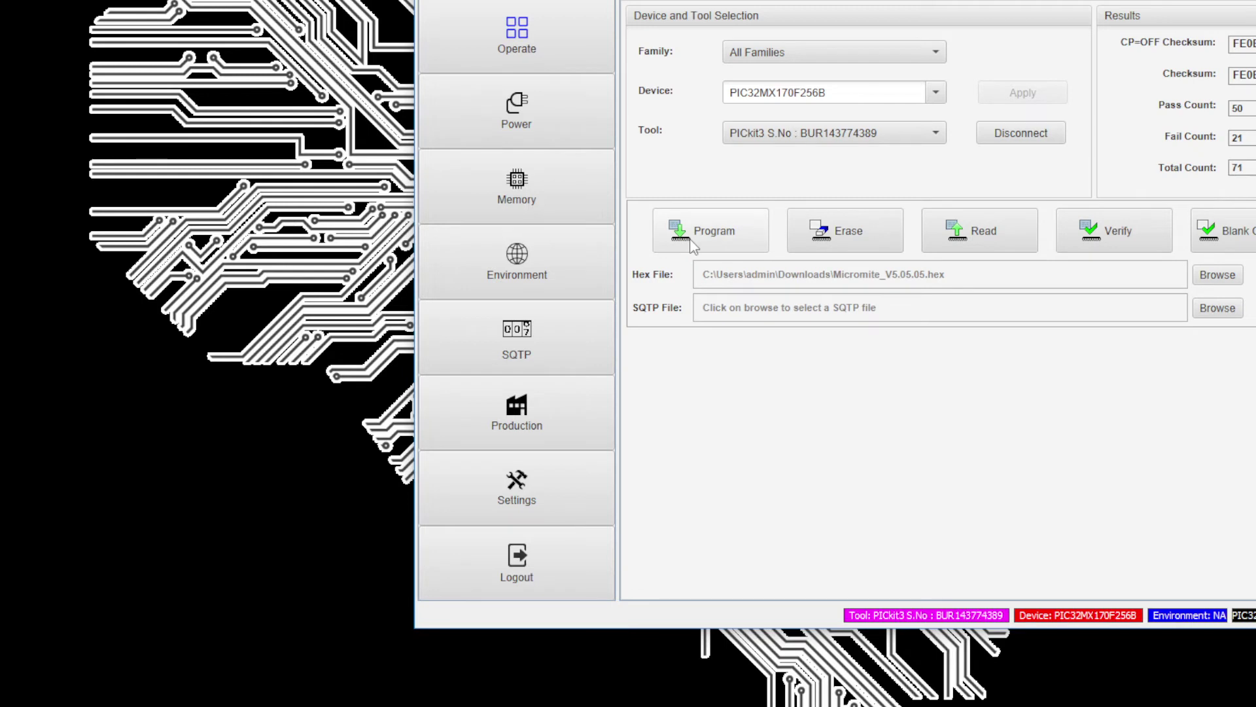
click(691, 242)
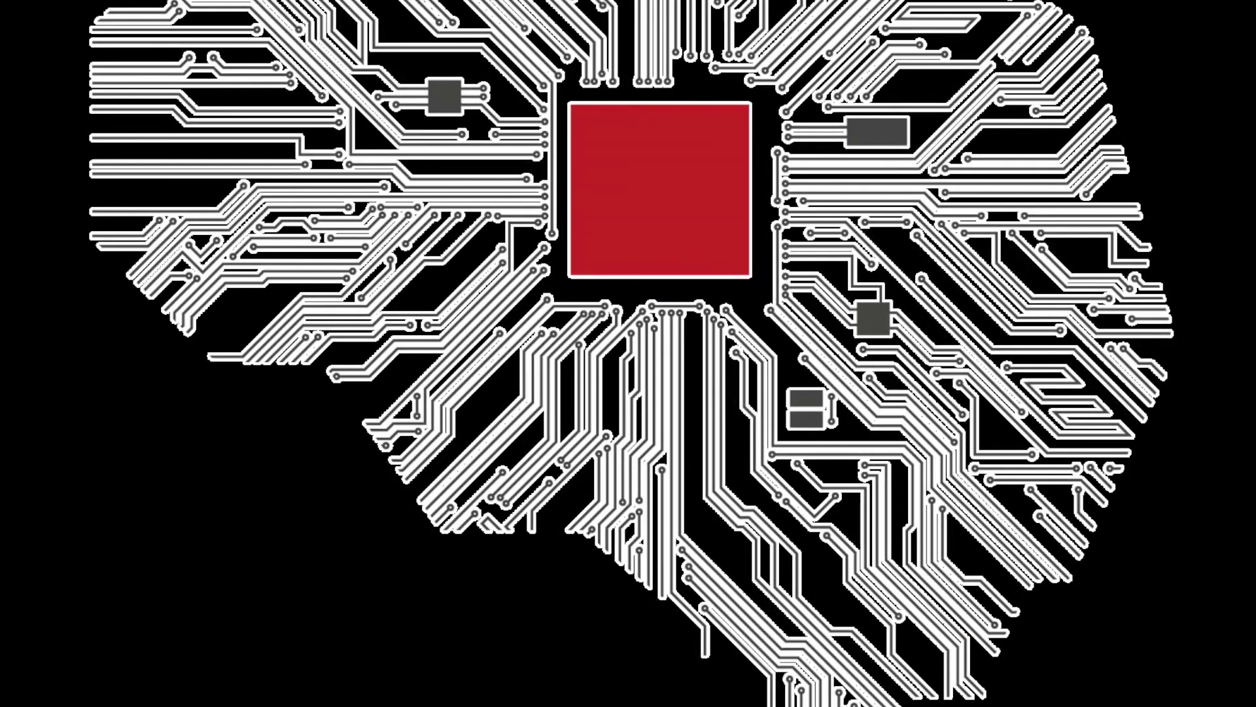
Reopen PICkit3Plus and install the PICkit operating system on the programmer from PK3OSV020005.hex.
key(super)
click(303, 613)
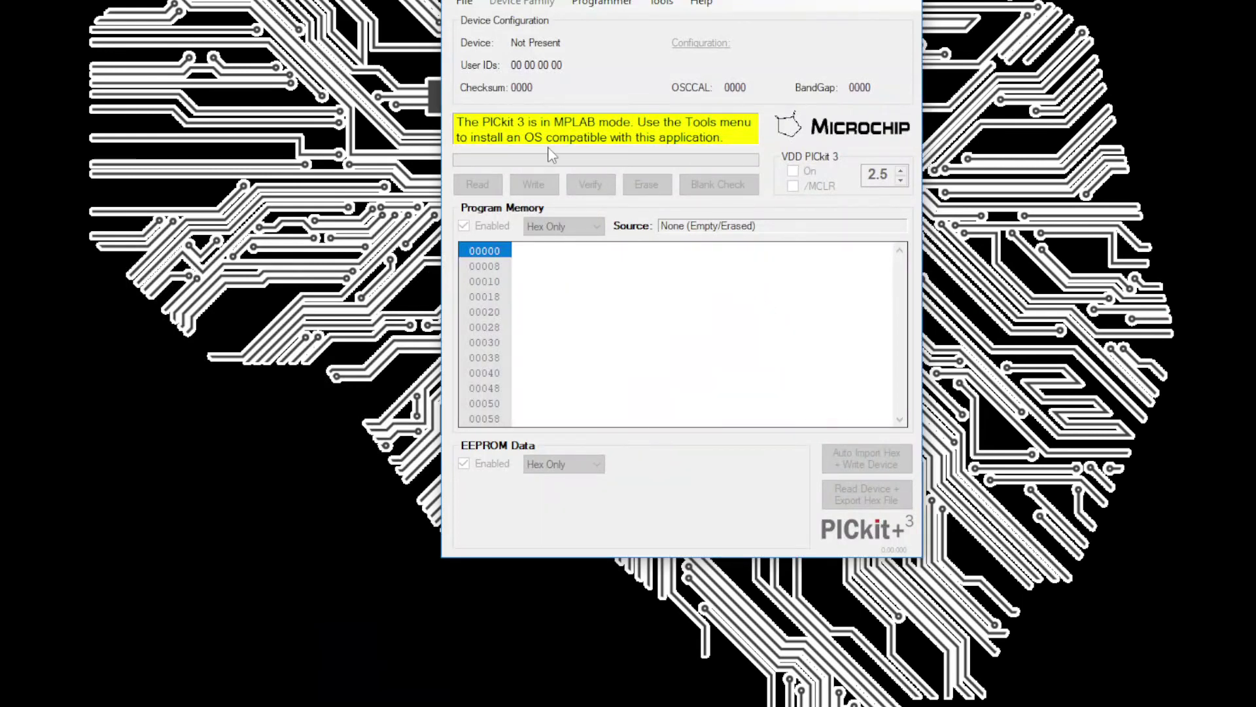
click(661, 2)
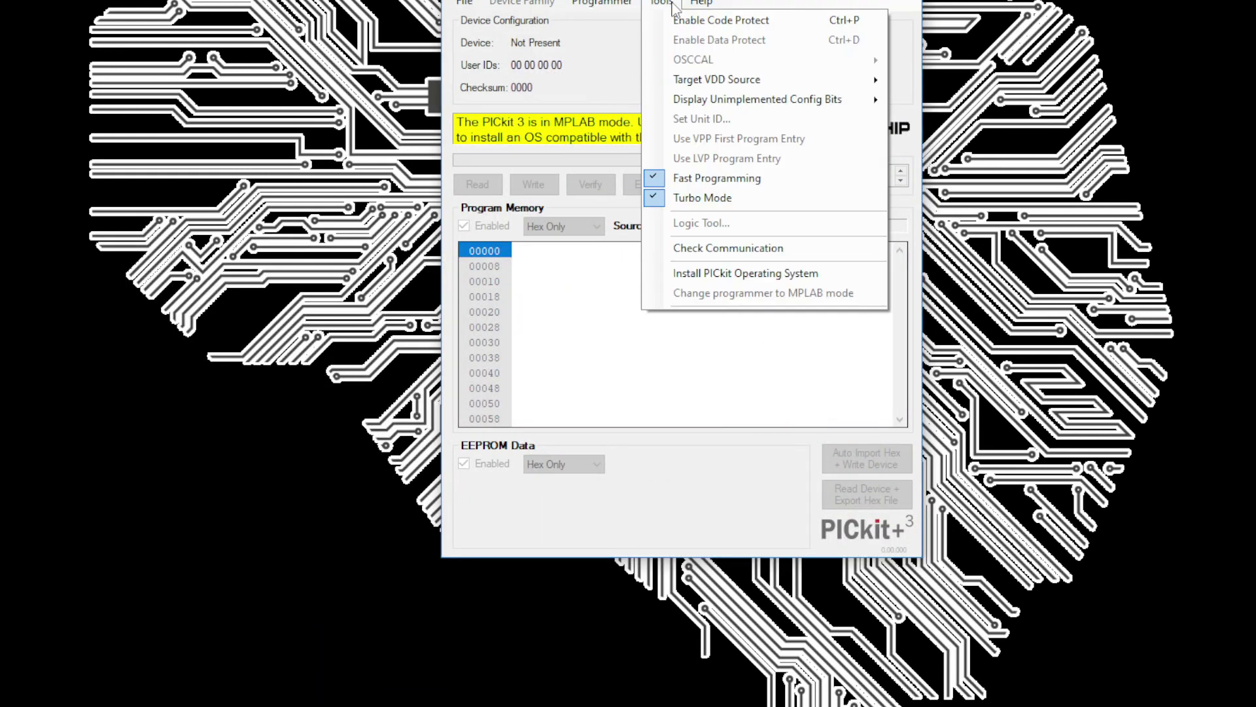
click(717, 278)
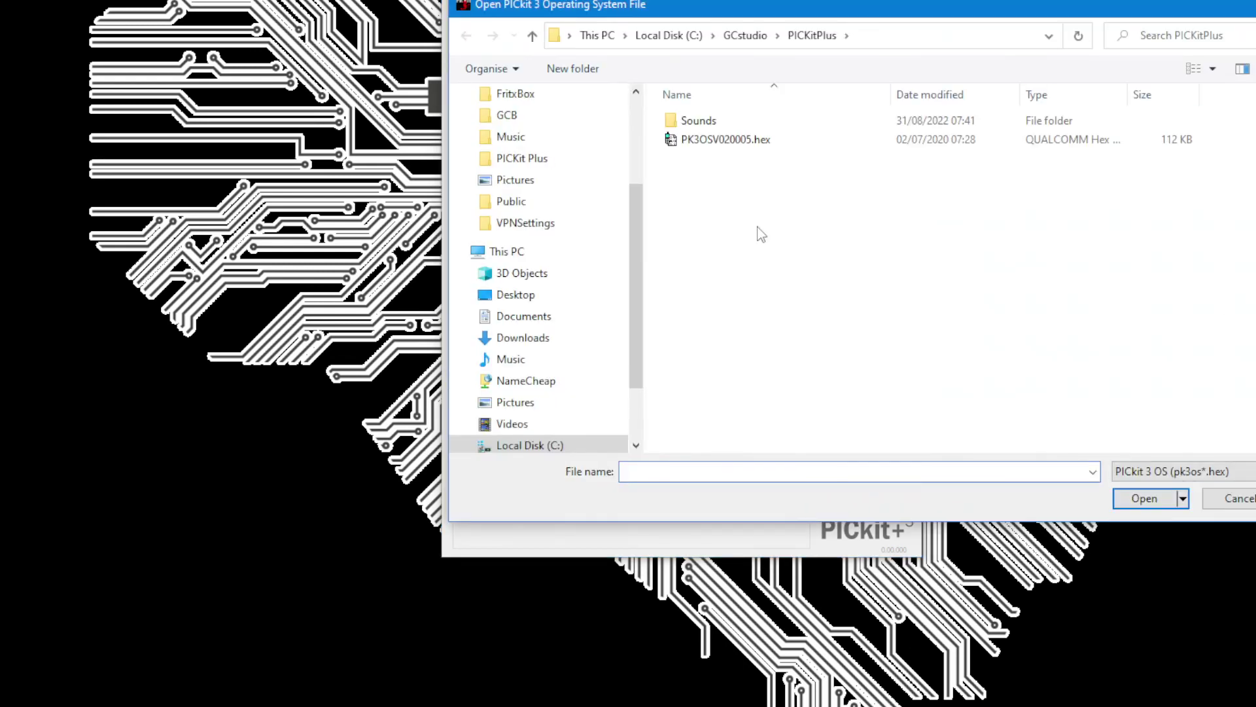
click(734, 146)
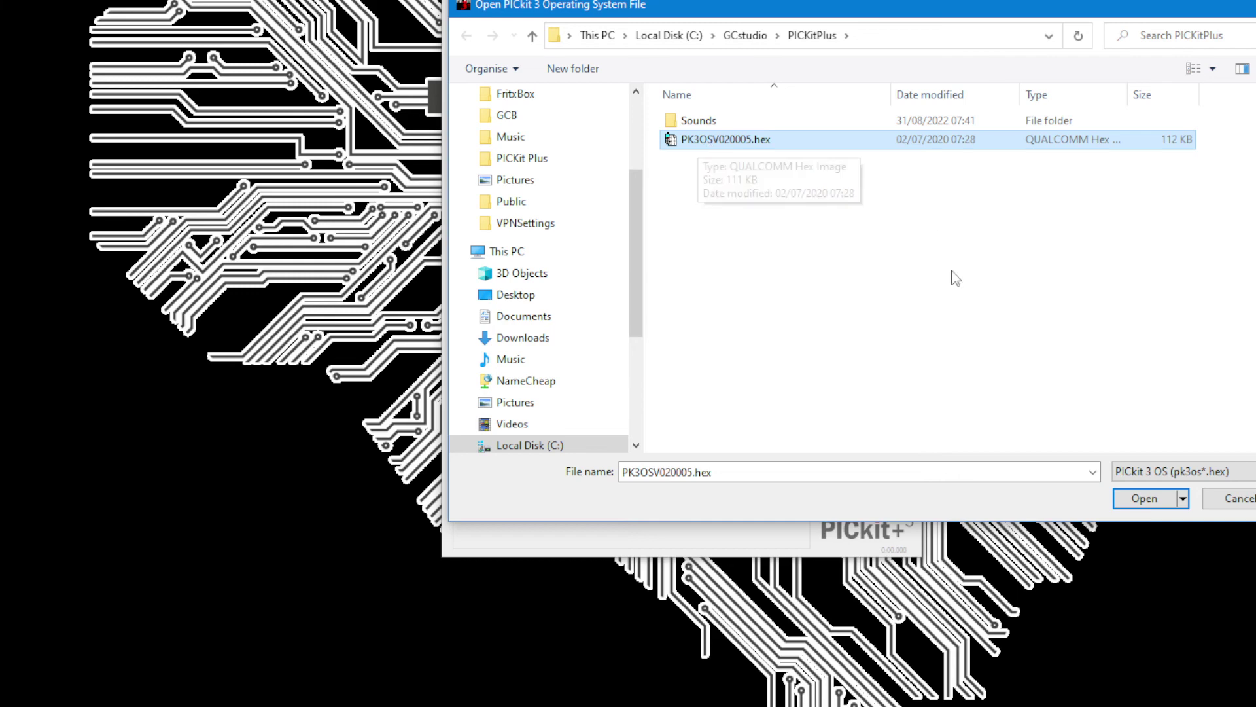
click(1150, 500)
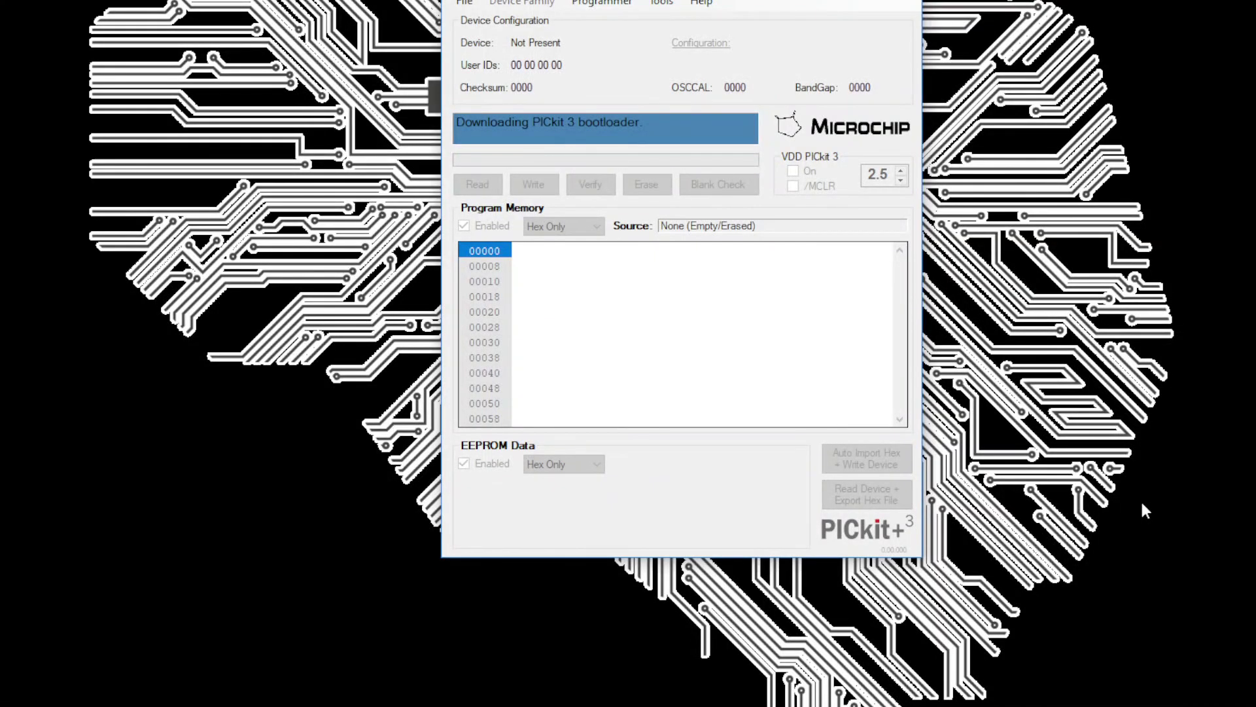